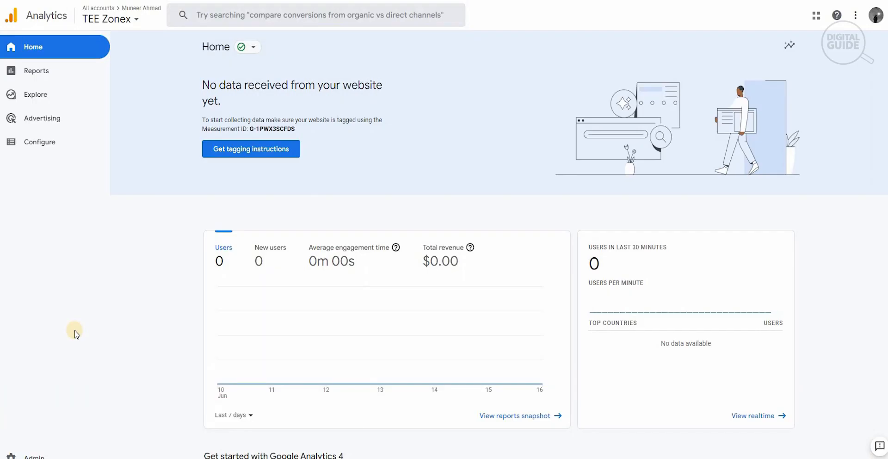
Look through the reports snapshot from beginning to end and the charts of the Engagement overview report.
mouse_move(377, 287)
mouse_move(454, 301)
left_click(40, 74)
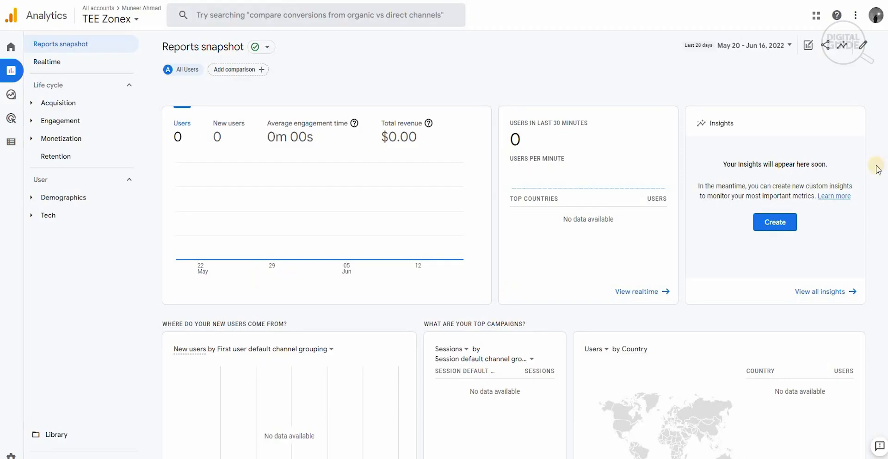
left_click_drag(887, 166, 887, 398)
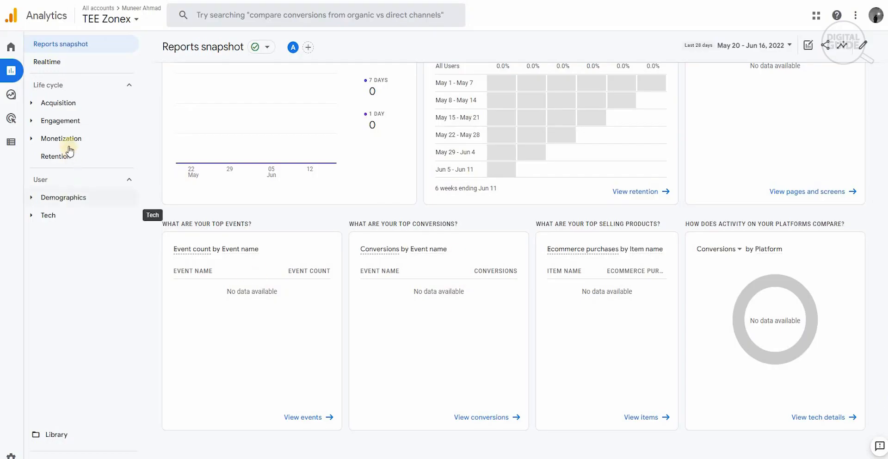
left_click(67, 123)
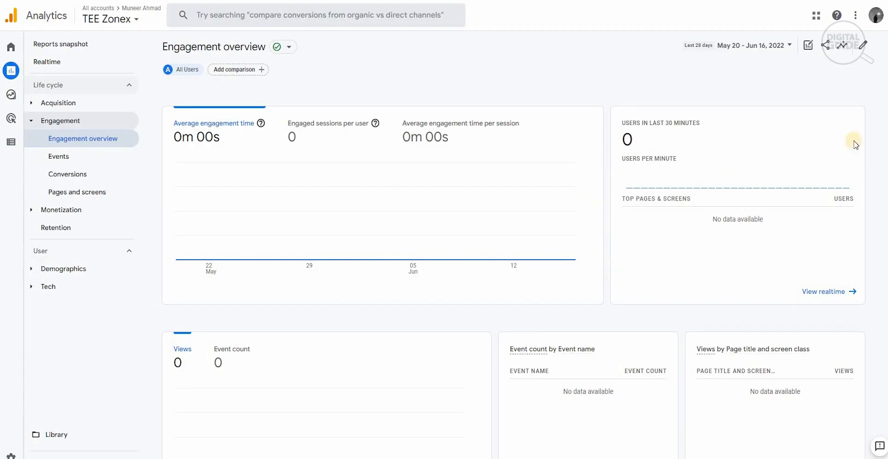
scroll(525, 224, "down", 3)
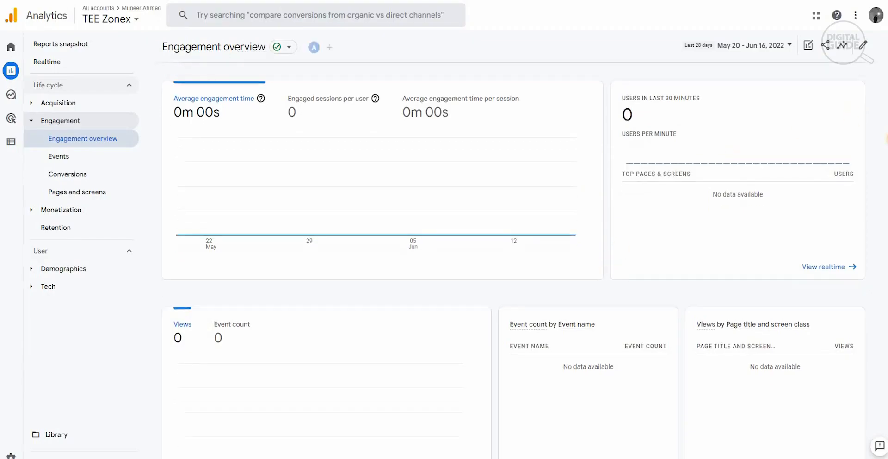
scroll(886, 206, "down", 3)
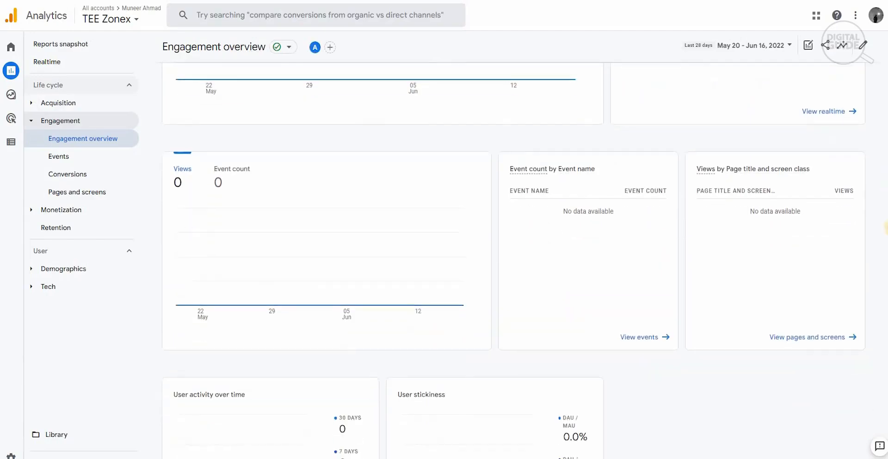
scroll(885, 277, "down", 1)
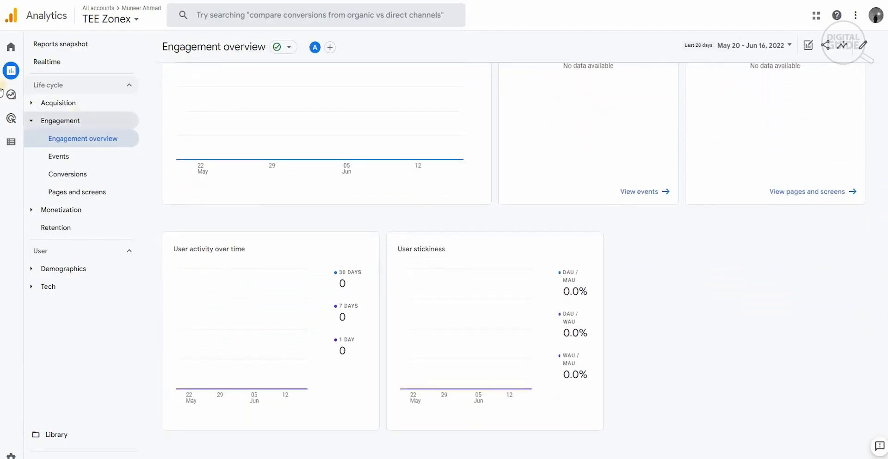
View the Explorations and Advertising snapshot pages, and return to the home page.
left_click(18, 102)
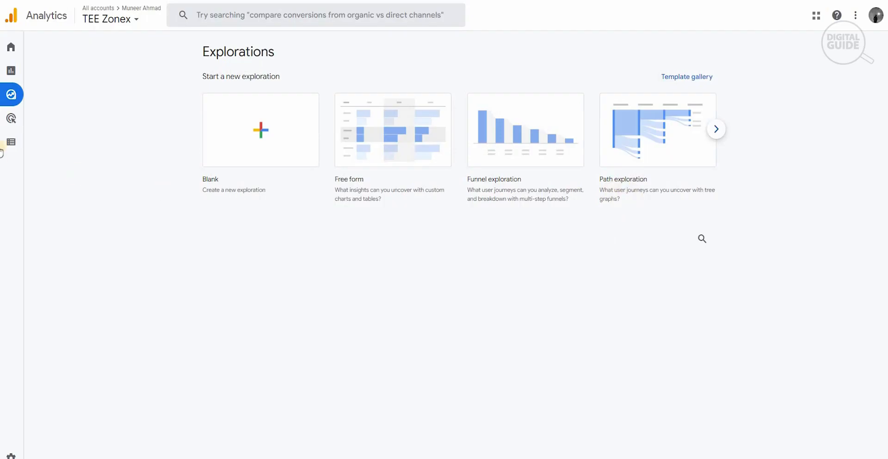
left_click(31, 119)
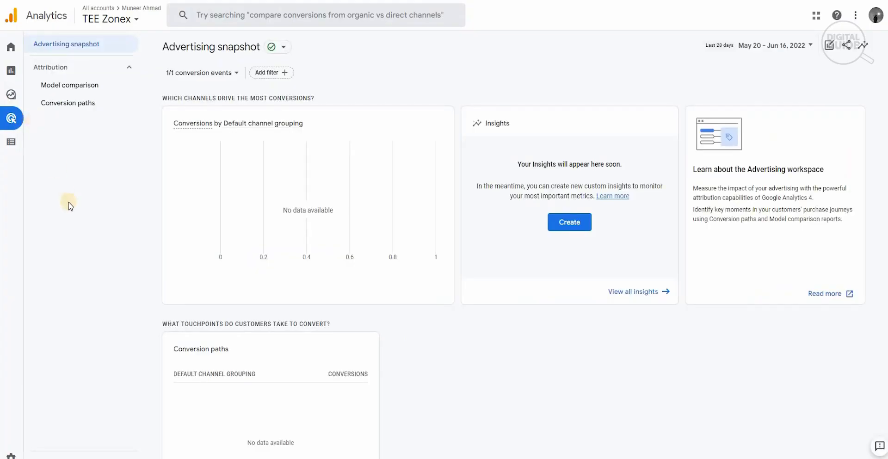
mouse_move(9, 151)
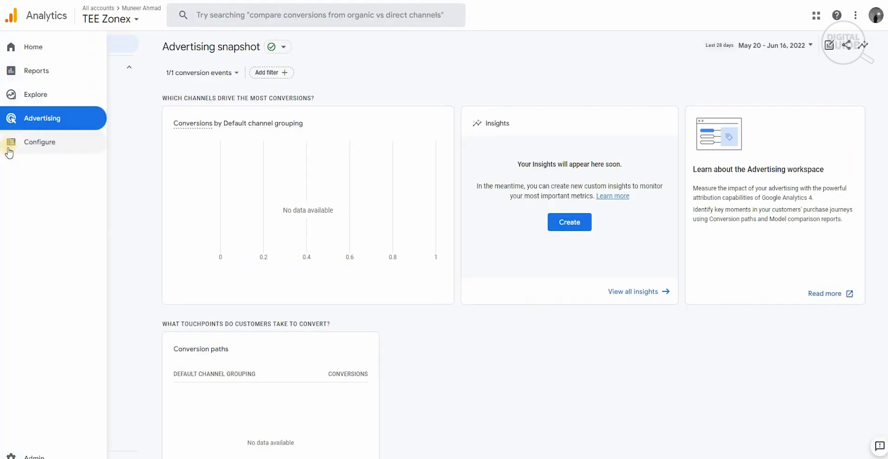
left_click(31, 54)
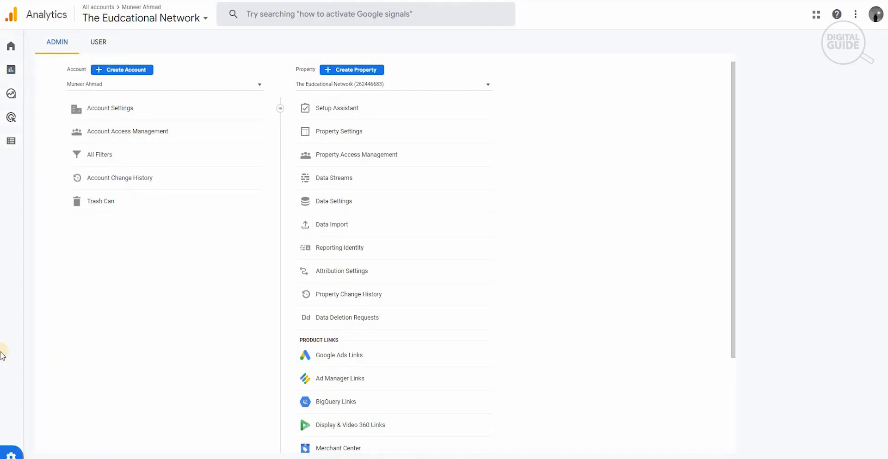
Start a new property named TEE Zonex with the default time zone and currency, and continue to the business details.
left_click(357, 68)
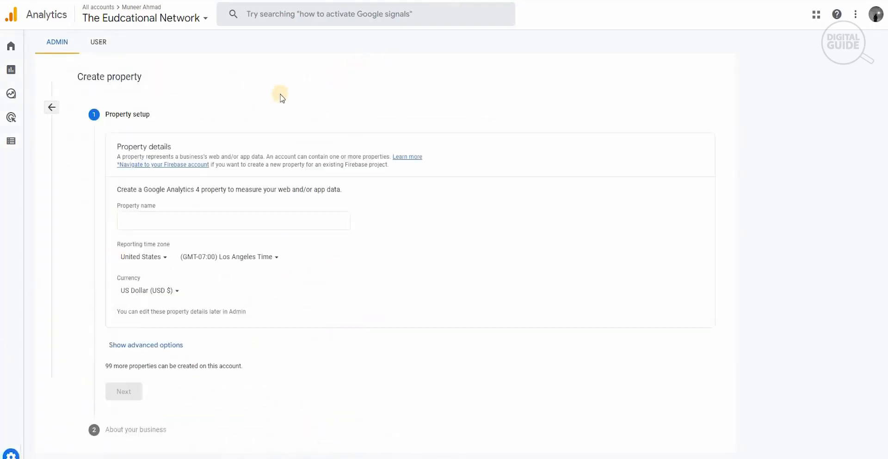
left_click(157, 224)
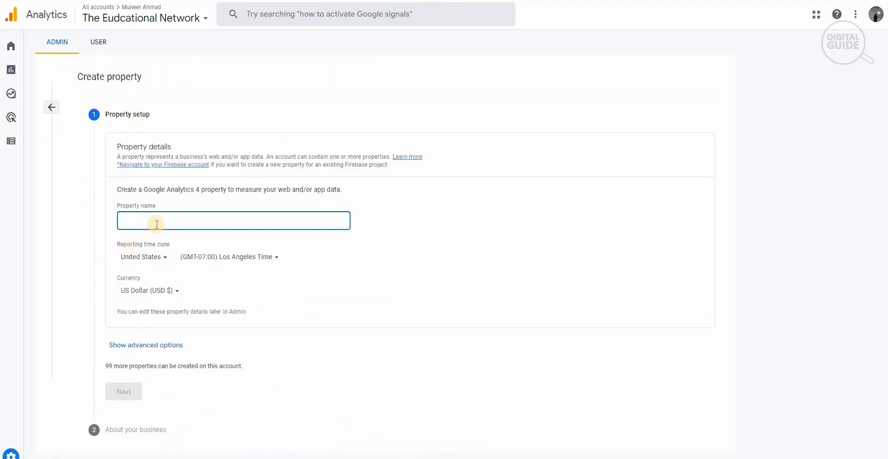
type("TEE Zon")
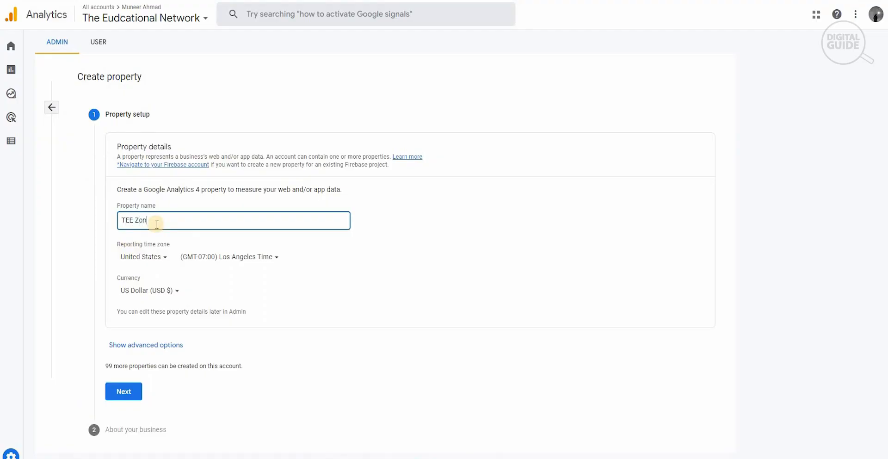
type("w")
key("BackSpace")
type("wX")
key("BackSpace")
key("BackSpace")
type("ex")
left_click(135, 392)
left_click(114, 393)
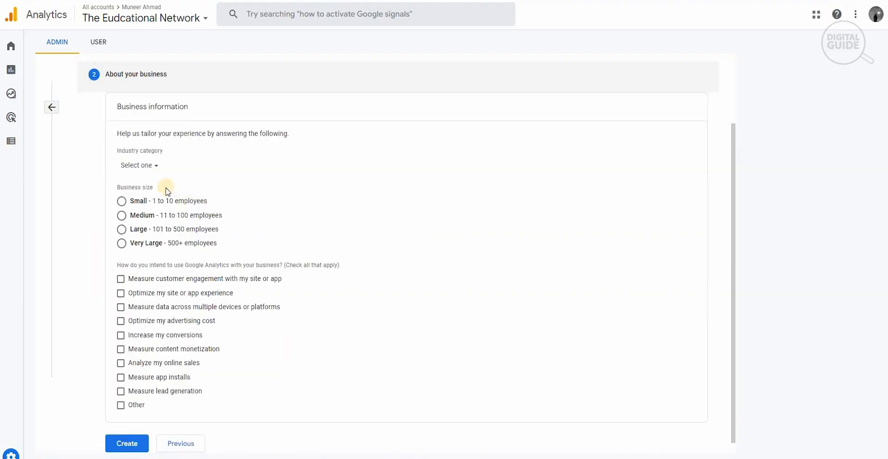
Set the industry category to Shopping and the business size to Medium - 11 to 100 employees.
left_click(143, 172)
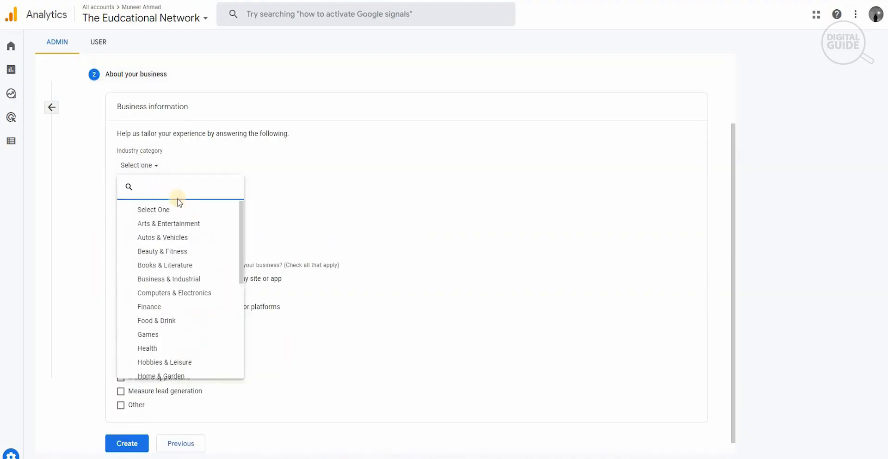
left_click(185, 294)
scroll(179, 319, "down", 3)
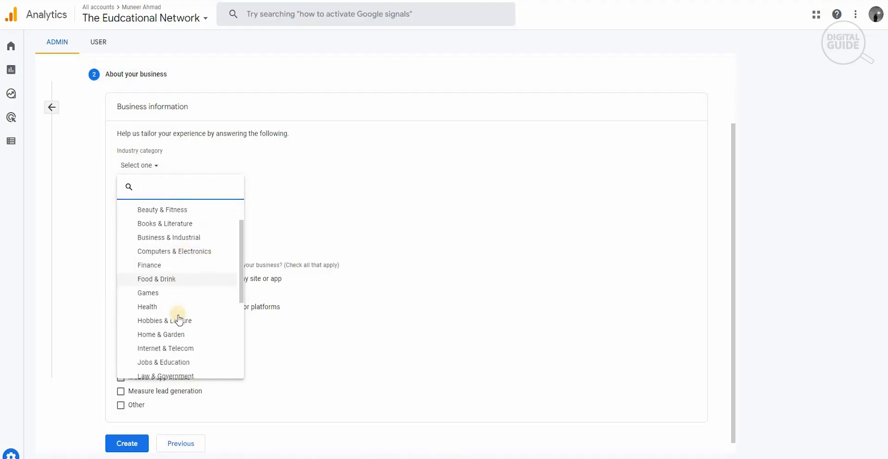
scroll(178, 319, "down", 3)
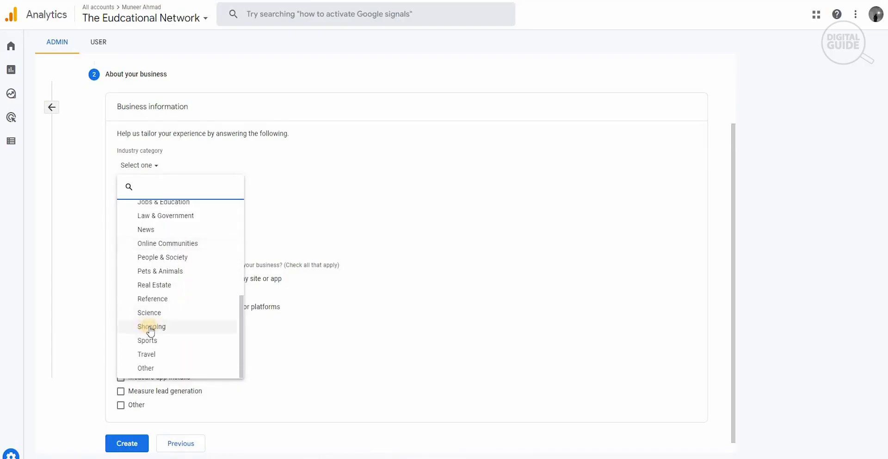
left_click(145, 328)
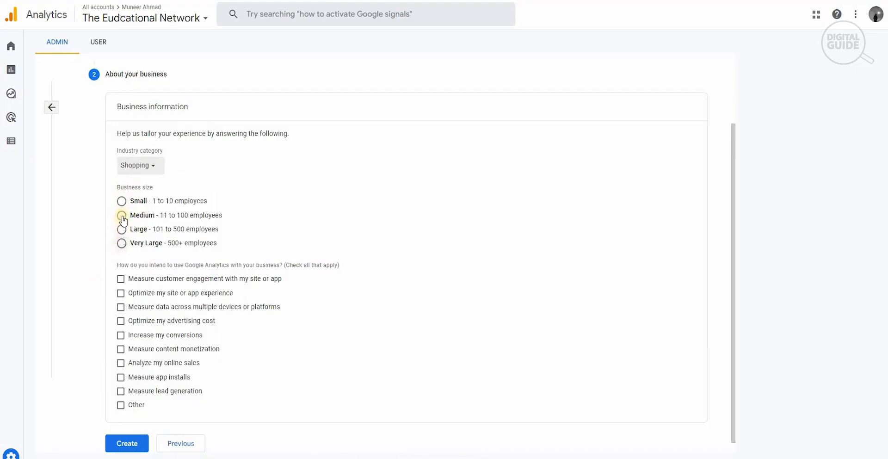
left_click(122, 216)
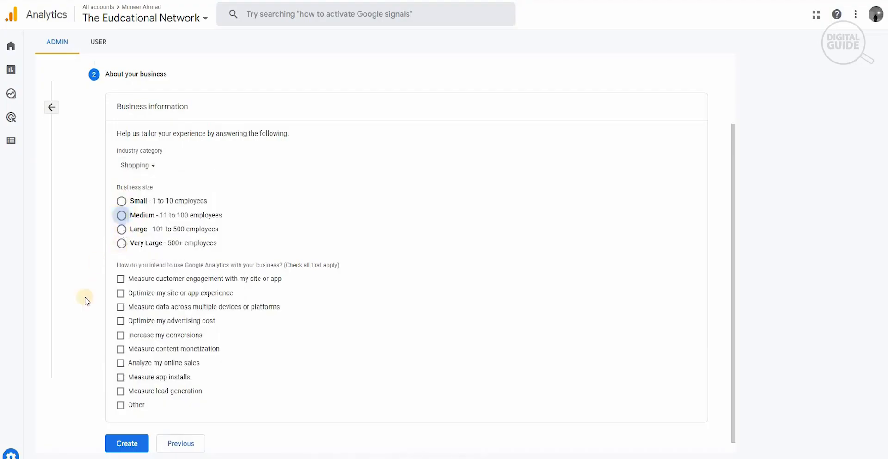
Select every intended use of Google Analytics except Other, and create the property.
scroll(127, 245, "down", 1)
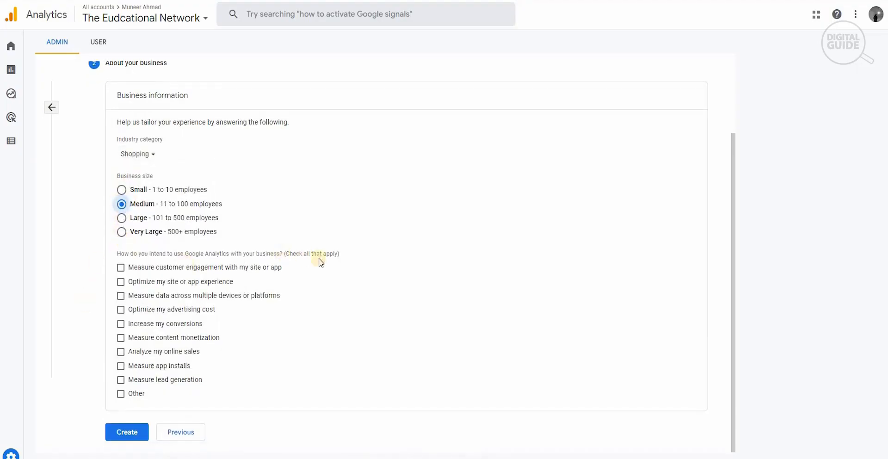
left_click(122, 271)
left_click(122, 281)
left_click(121, 296)
left_click(120, 309)
left_click(120, 324)
left_click(121, 338)
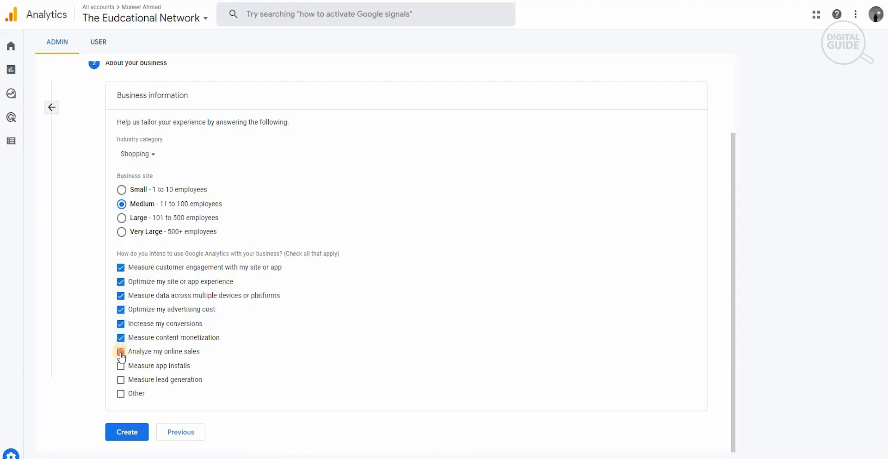
left_click(120, 367)
left_click(121, 379)
left_click(131, 433)
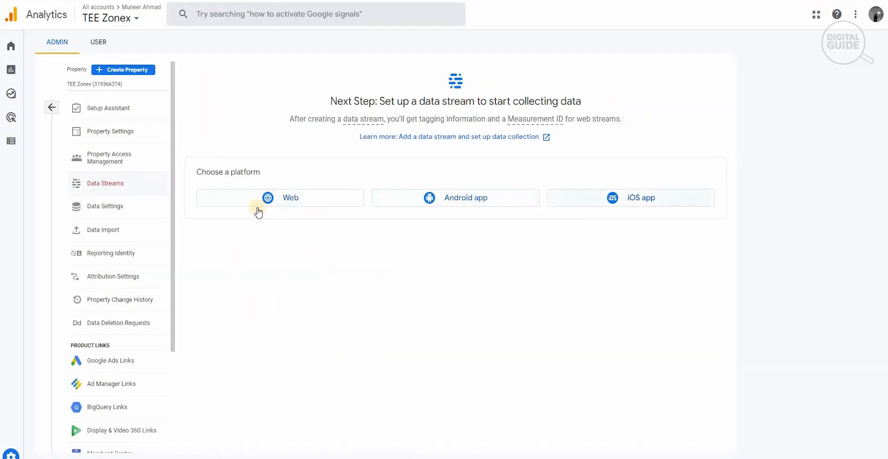
left_click(282, 198)
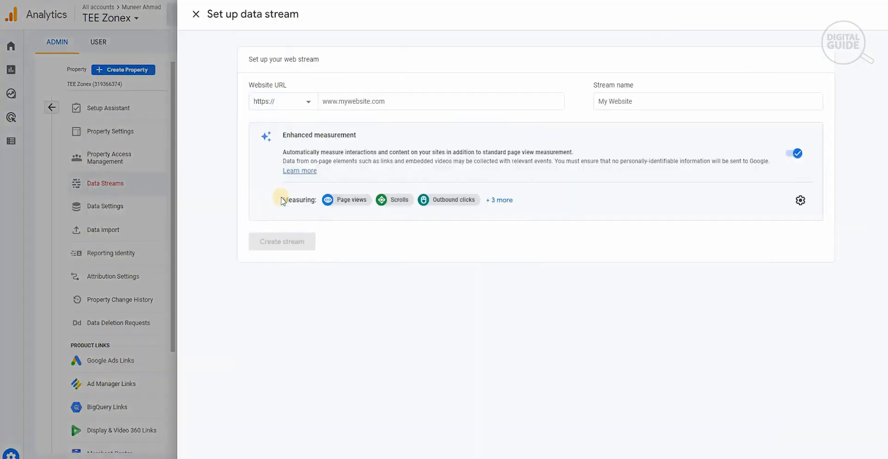
left_click(357, 100)
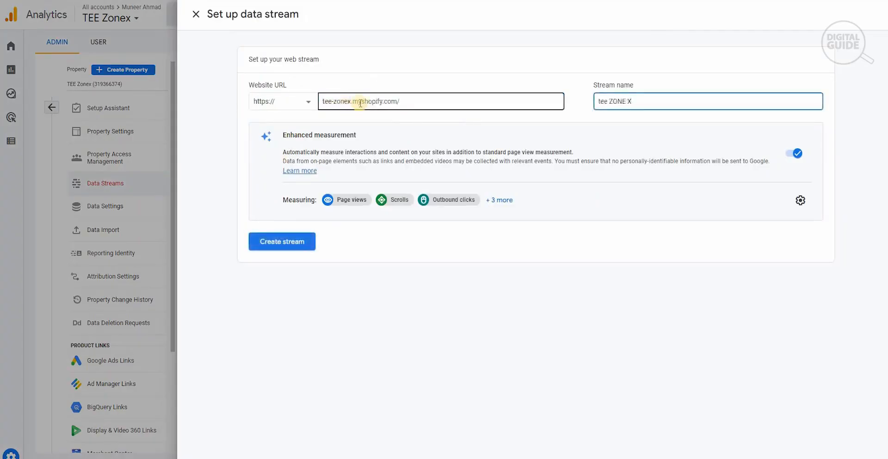
left_click(274, 244)
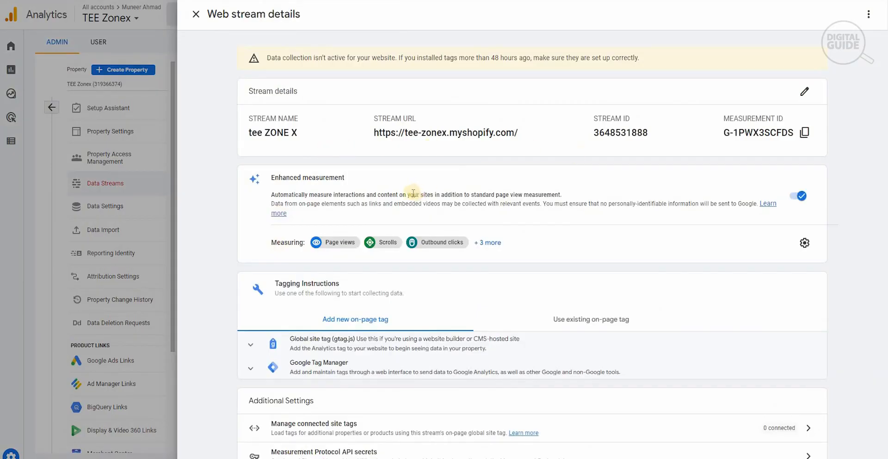
Expand the Global site tag (gtag.js) instructions of the web stream and copy the tag code.
scroll(361, 203, "down", 2)
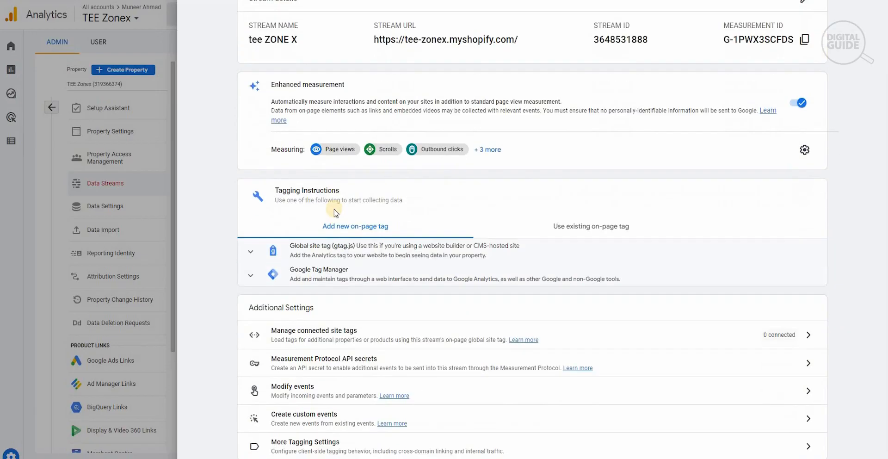
scroll(324, 220, "up", 1)
scroll(275, 221, "up", 1)
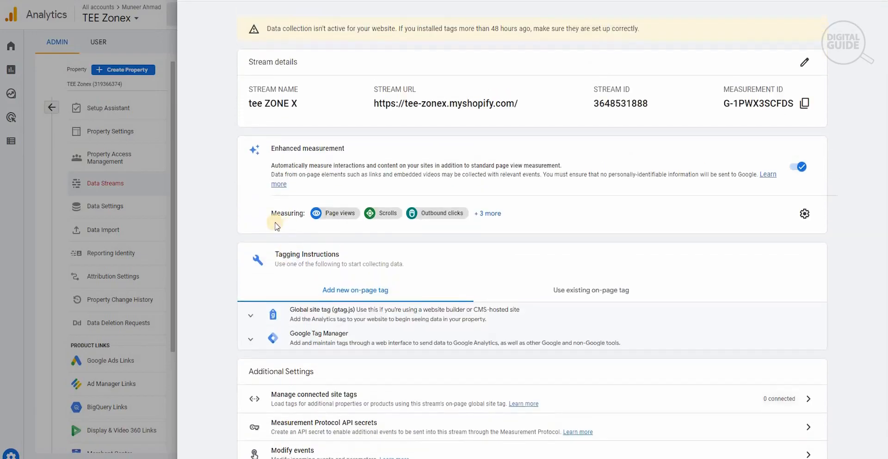
scroll(273, 235, "down", 1)
left_click(250, 264)
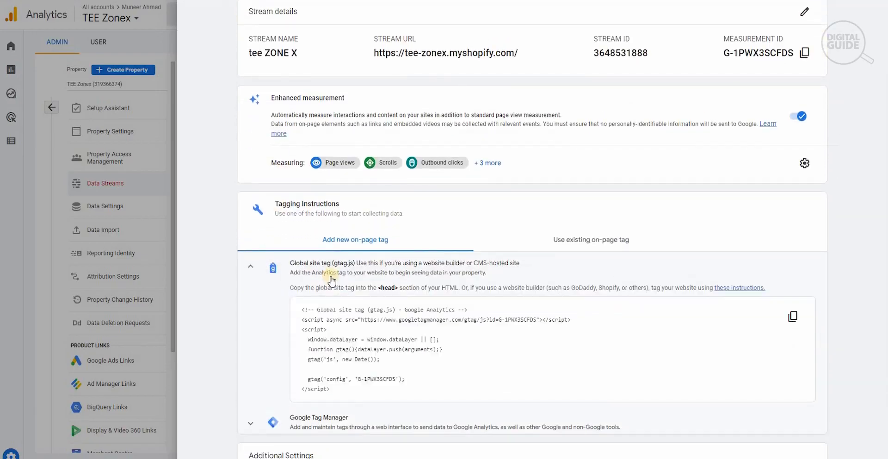
scroll(359, 214, "down", 3)
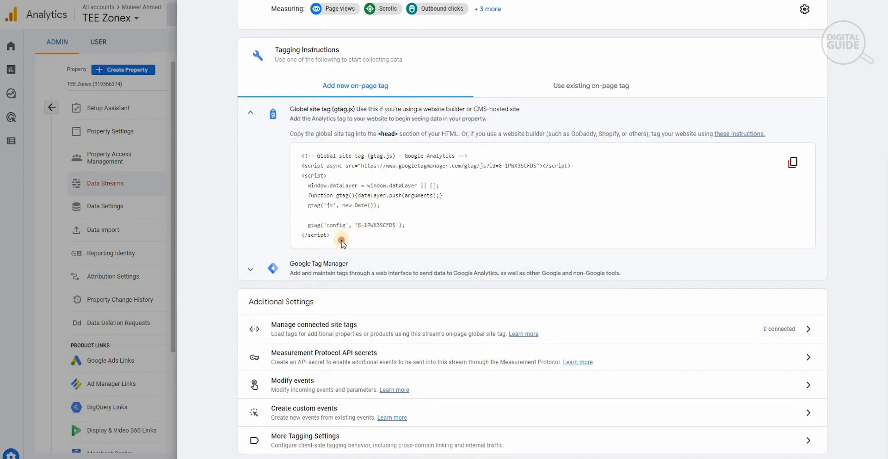
left_click(296, 170)
key("ctrl+c")
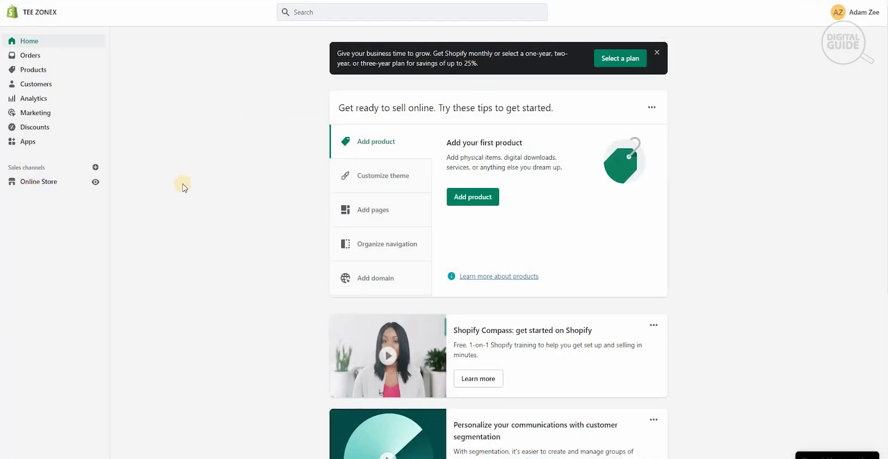
Switch to the Shopify admin and paste the copied tag code into the Google Analytics account field of the online store's preferences.
left_click(36, 183)
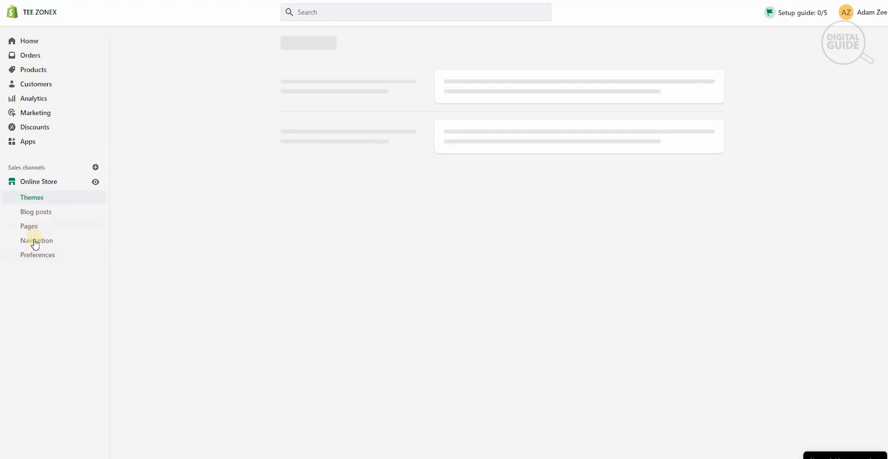
left_click(33, 257)
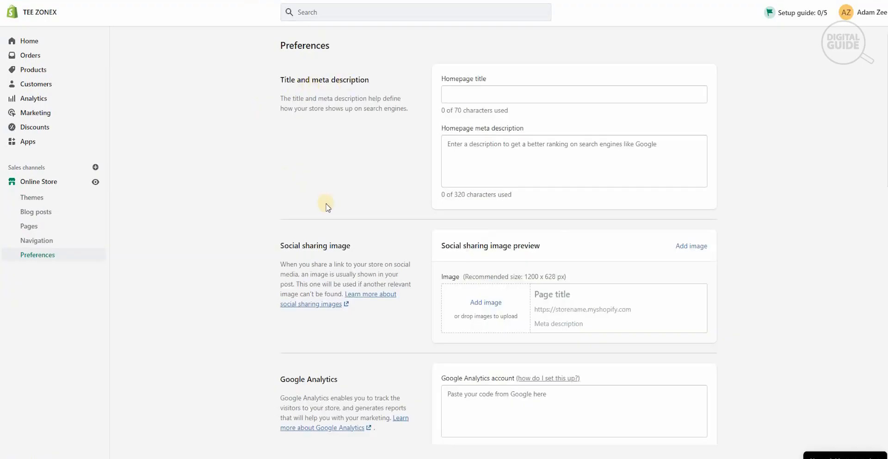
scroll(326, 207, "down", 2)
scroll(278, 270, "down", 4)
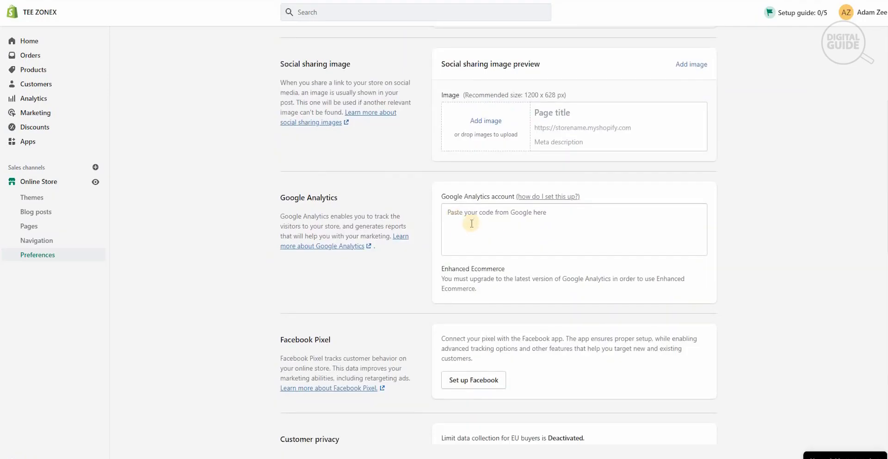
left_click(496, 224)
key("ctrl+v")
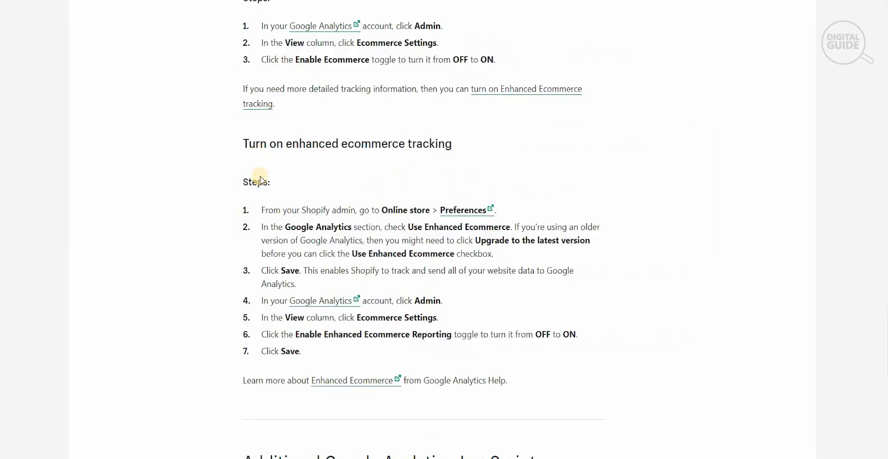
Read the Shopify help page's steps for enhanced ecommerce tracking and its section on additional Google Analytics JavaScript.
scroll(260, 177, "down", 1)
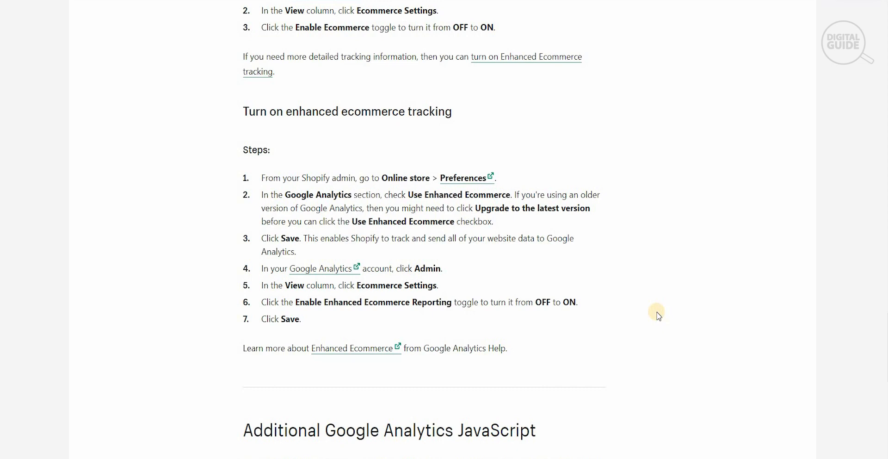
scroll(659, 316, "down", 3)
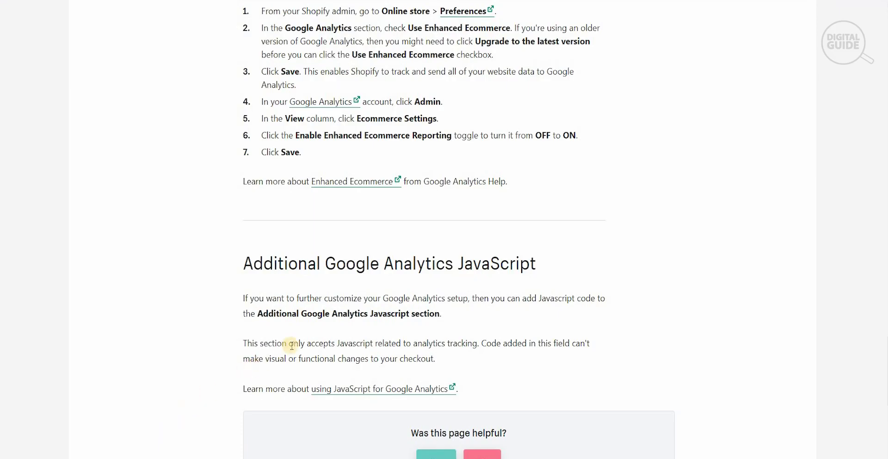
scroll(291, 345, "up", 5)
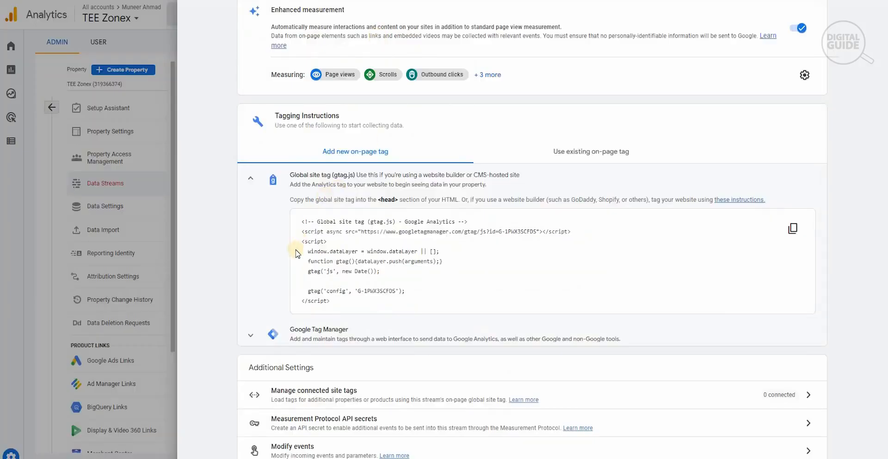
Switch to Google Analytics and review the web stream's details, global site tag code and additional settings.
scroll(298, 253, "down", 2)
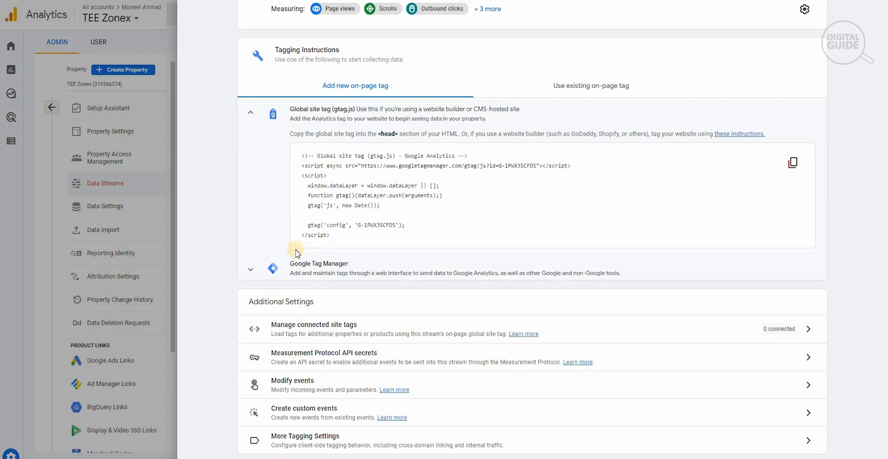
scroll(298, 253, "up", 7)
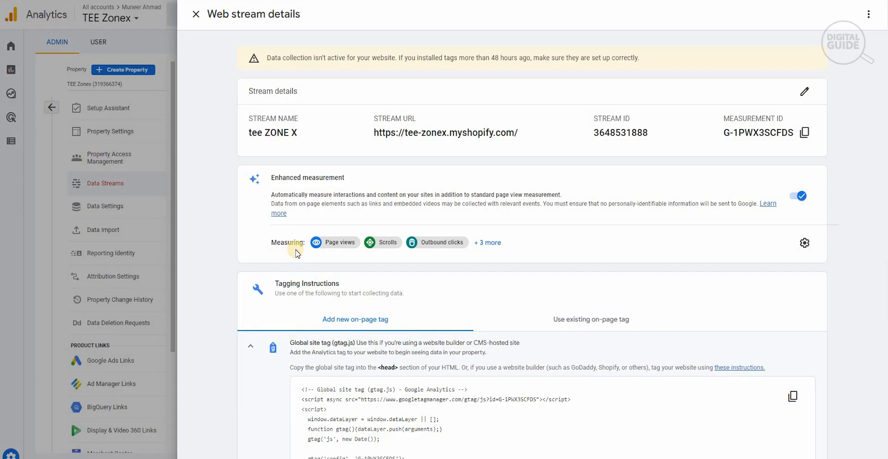
scroll(297, 252, "down", 3)
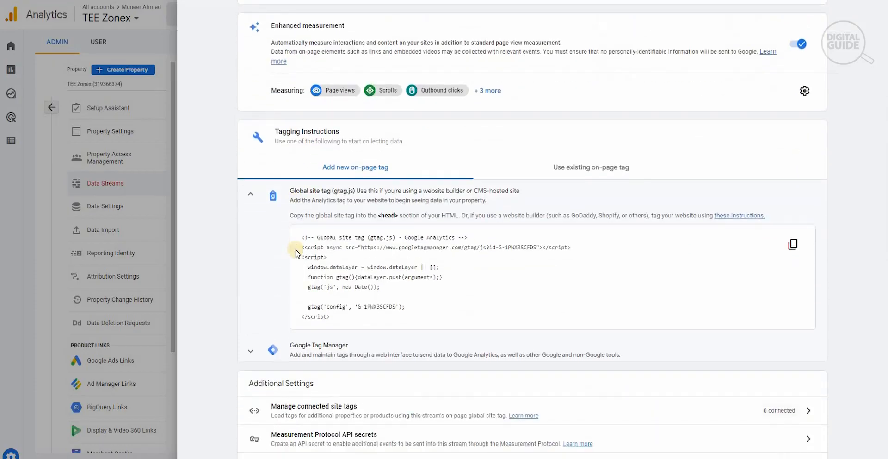